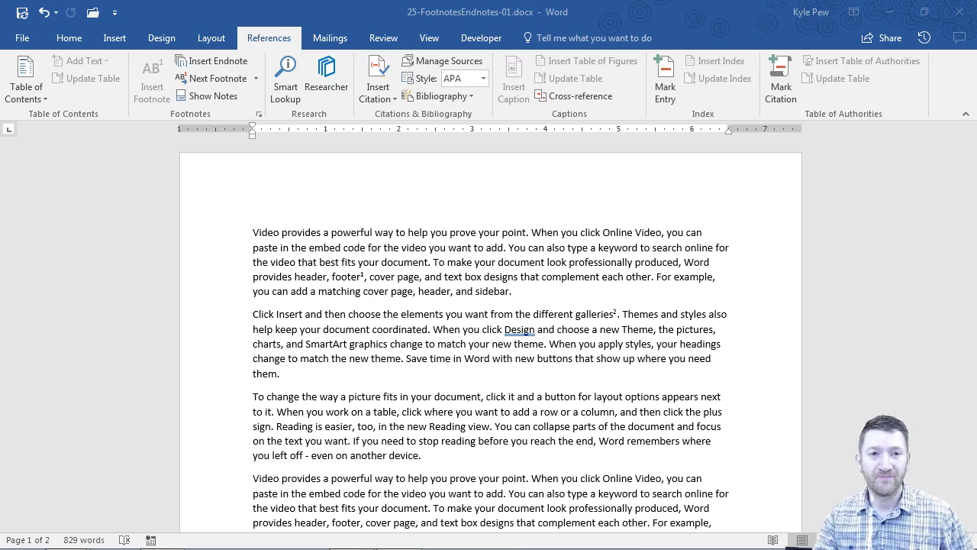
Step: Scroll down through the document and back up to review its notes
{"action": "left_click", "coordinate": [349, 270]}
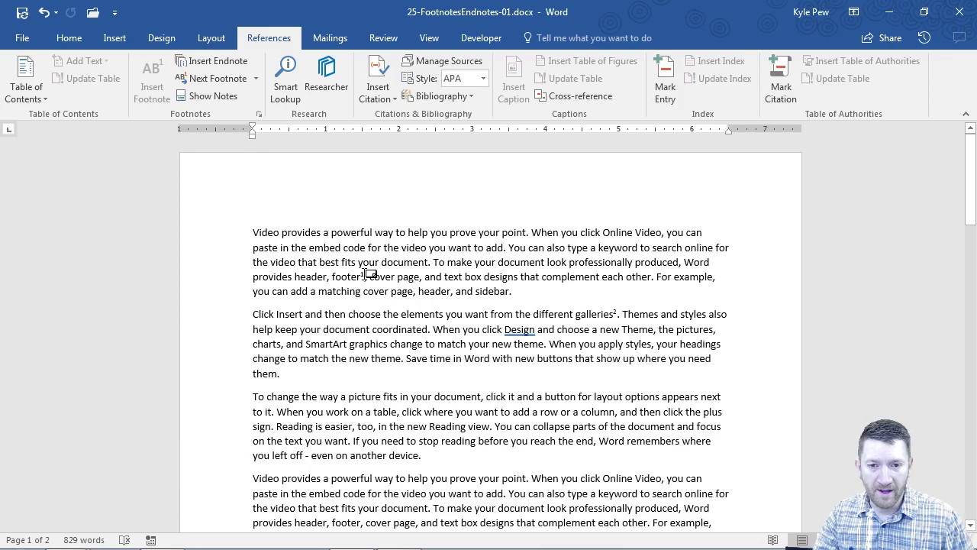
{"action": "mouse_move", "coordinate": [615, 312]}
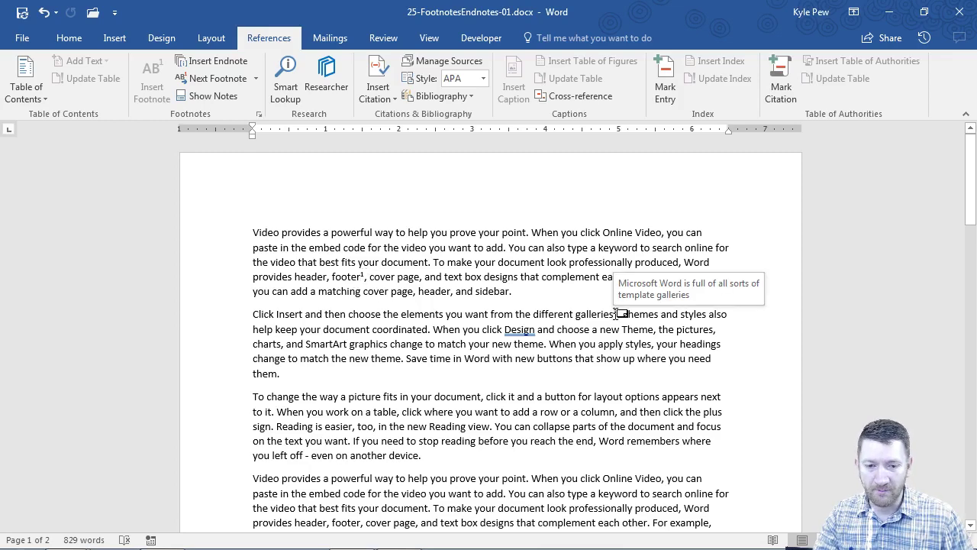
{"action": "scroll", "coordinate": [462, 383], "scroll_direction": "down", "scroll_amount": 5}
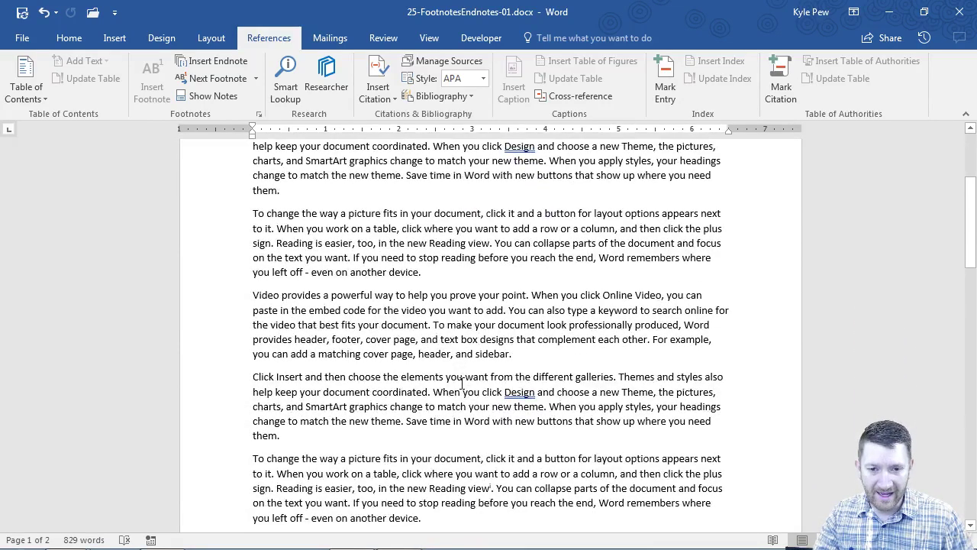
{"action": "scroll", "coordinate": [462, 383], "scroll_direction": "down", "scroll_amount": 1}
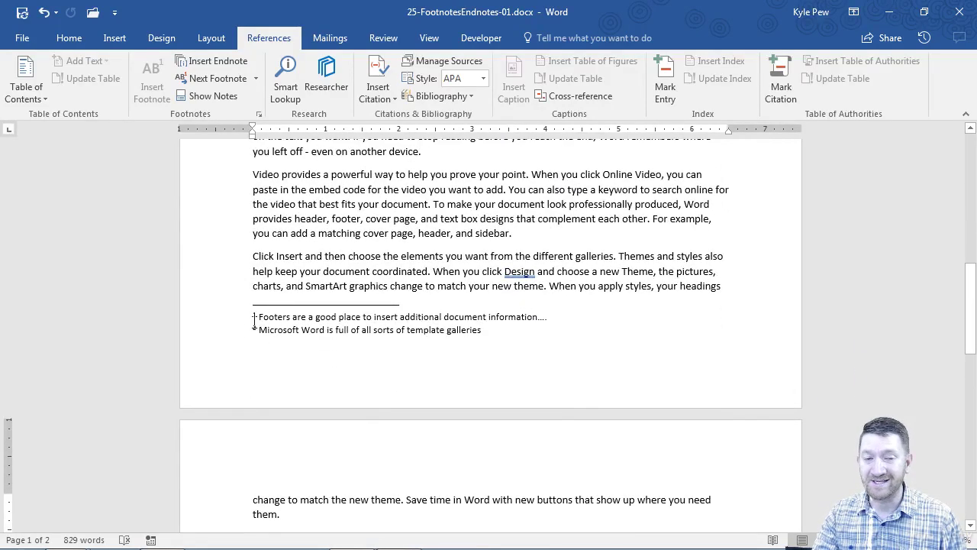
{"action": "scroll", "coordinate": [292, 445], "scroll_direction": "down", "scroll_amount": 4}
{"action": "scroll", "coordinate": [292, 445], "scroll_direction": "down", "scroll_amount": 4}
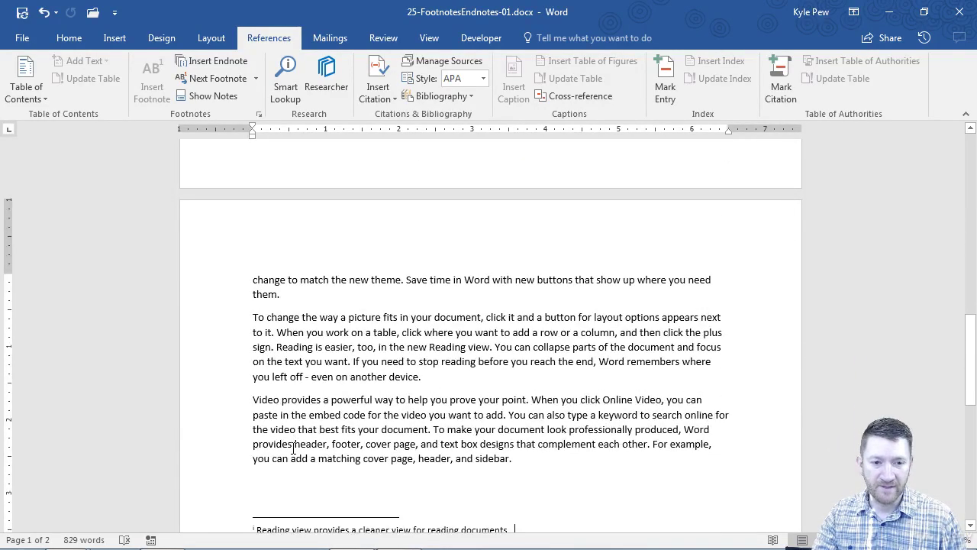
{"action": "scroll", "coordinate": [292, 417], "scroll_direction": "up", "scroll_amount": 3}
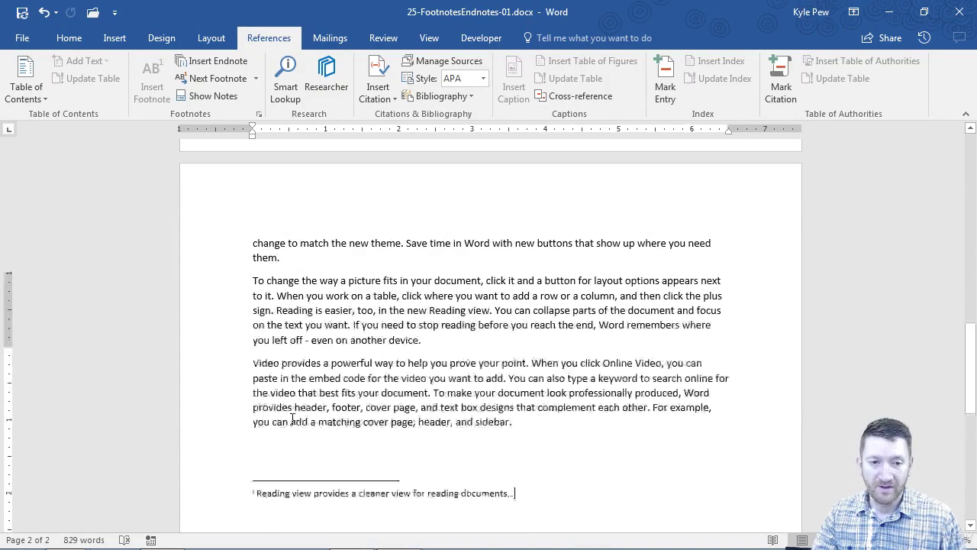
{"action": "scroll", "coordinate": [292, 417], "scroll_direction": "up", "scroll_amount": 3}
{"action": "scroll", "coordinate": [292, 418], "scroll_direction": "up", "scroll_amount": 2}
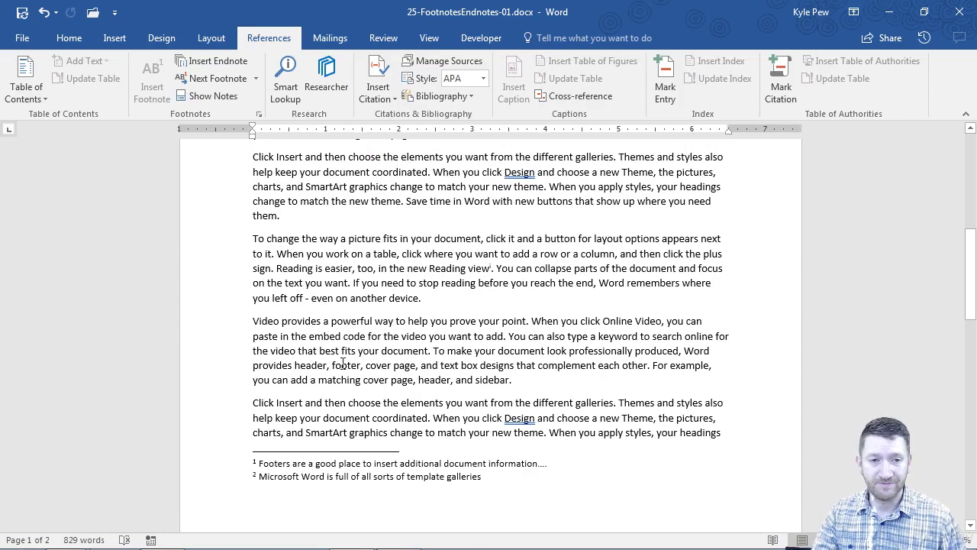
{"action": "scroll", "coordinate": [343, 363], "scroll_direction": "up", "scroll_amount": 3}
{"action": "scroll", "coordinate": [320, 305], "scroll_direction": "up", "scroll_amount": 3}
{"action": "scroll", "coordinate": [290, 249], "scroll_direction": "up", "scroll_amount": 3}
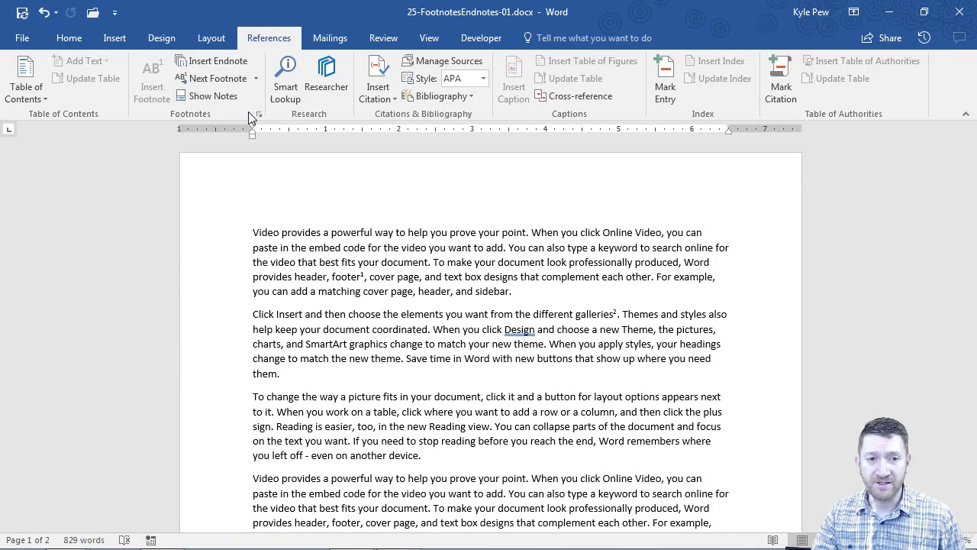
{"action": "mouse_move", "coordinate": [259, 113]}
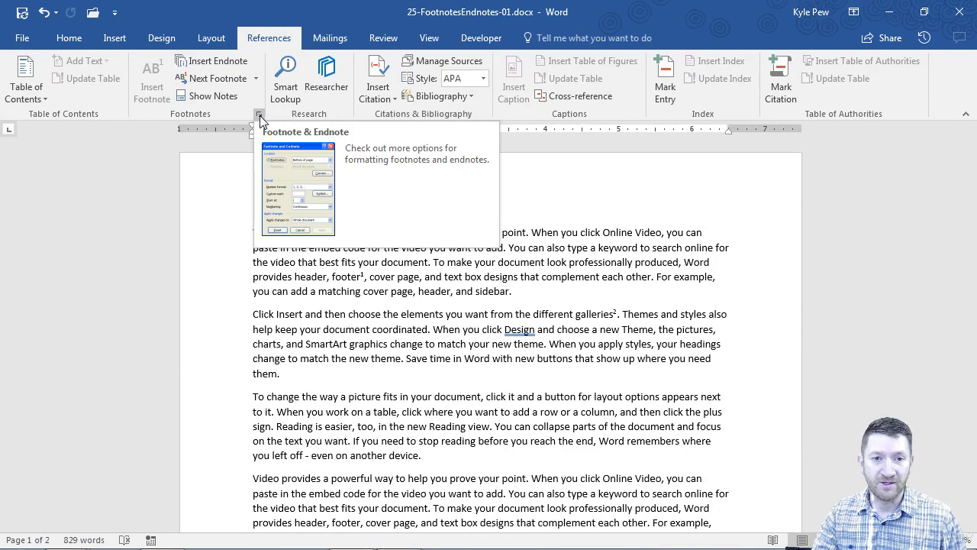
Step: In the Footnote and Endnote dialog, keep endnotes at end of document and columns matching section layout
{"action": "left_click", "coordinate": [260, 116]}
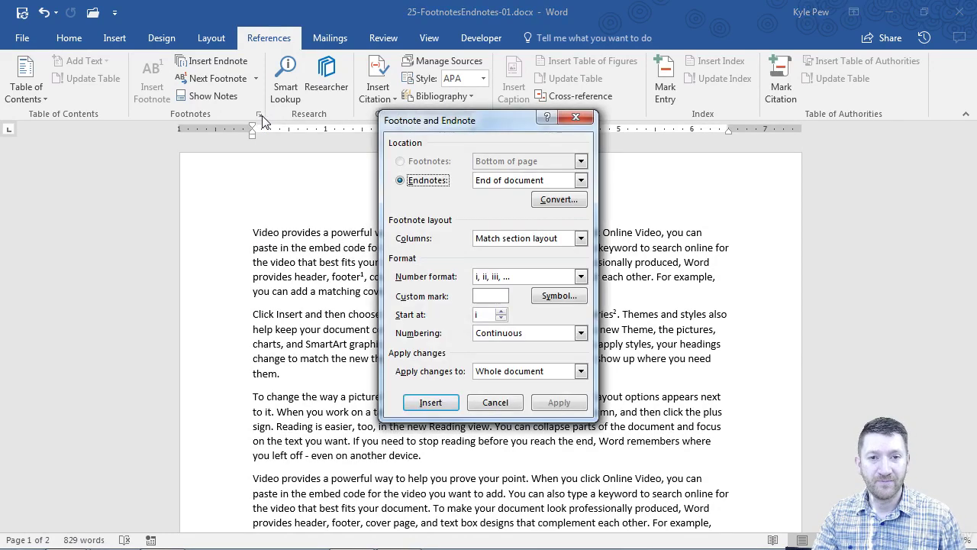
{"action": "left_click_drag", "start_coordinate": [426, 128], "coordinate": [355, 124]}
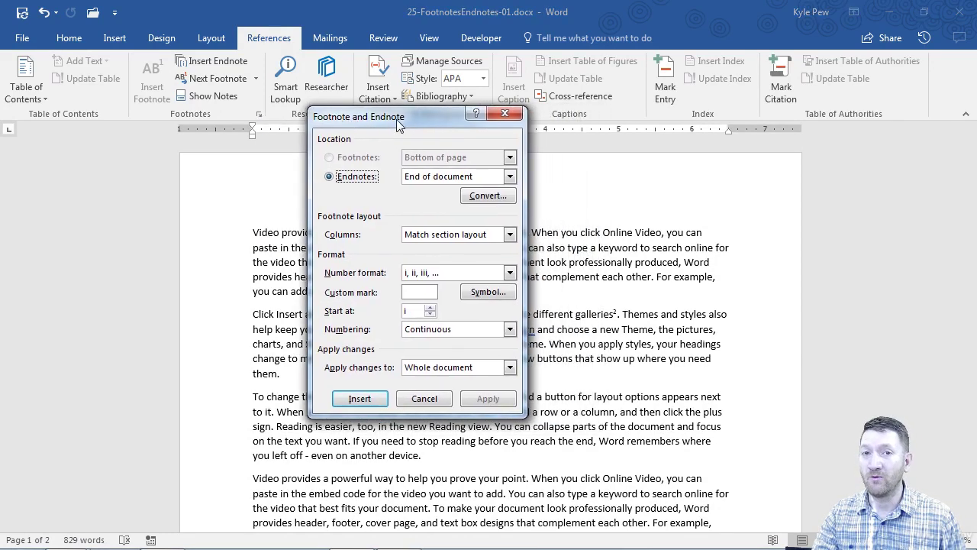
{"action": "left_click", "coordinate": [454, 177]}
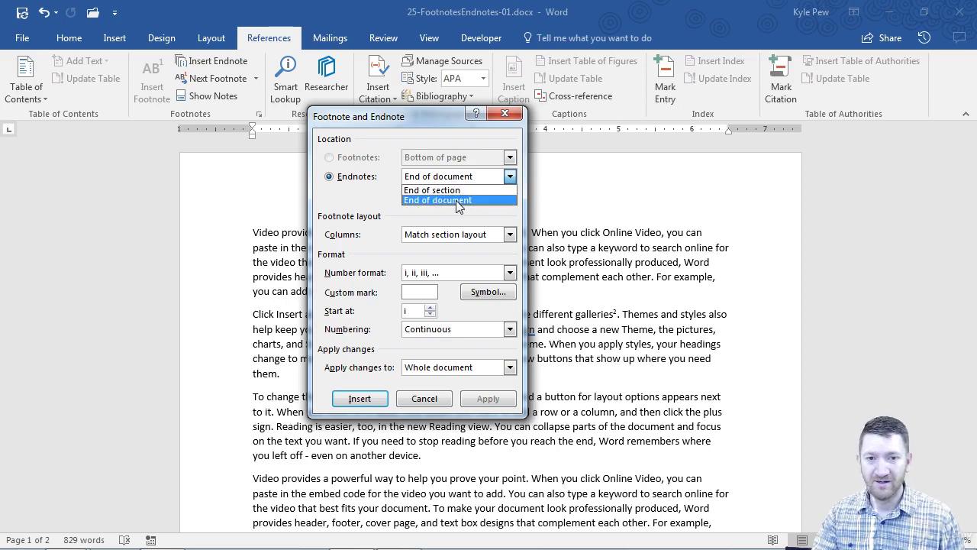
{"action": "left_click", "coordinate": [456, 200]}
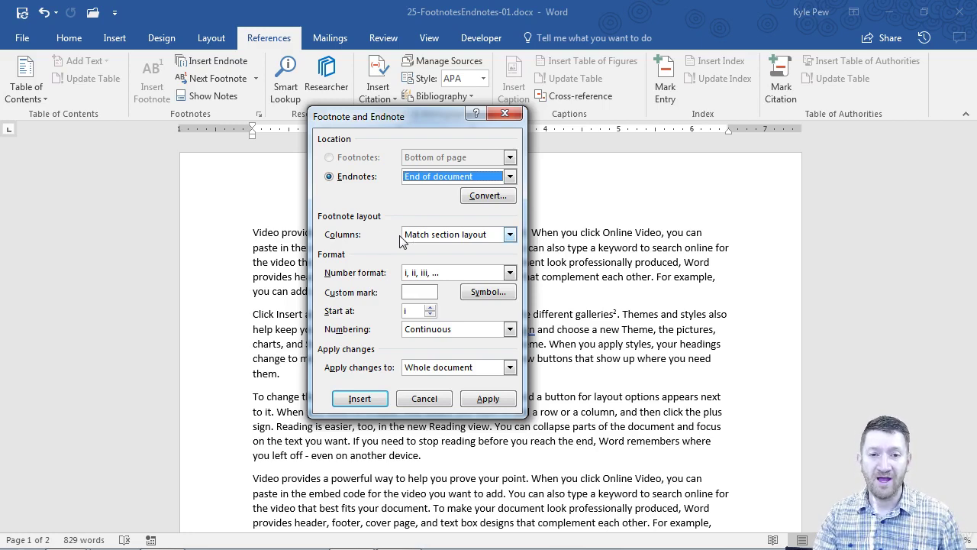
{"action": "left_click", "coordinate": [418, 240]}
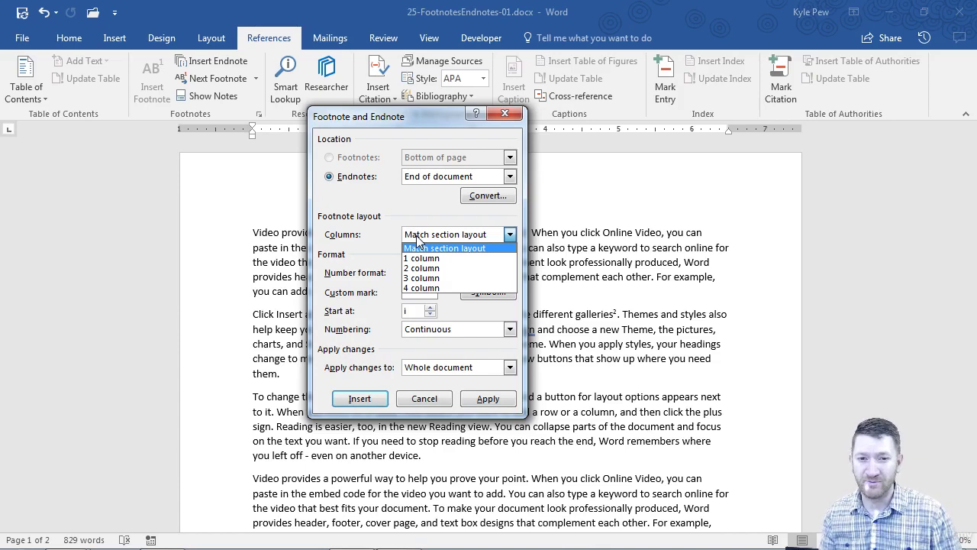
{"action": "left_click", "coordinate": [418, 246]}
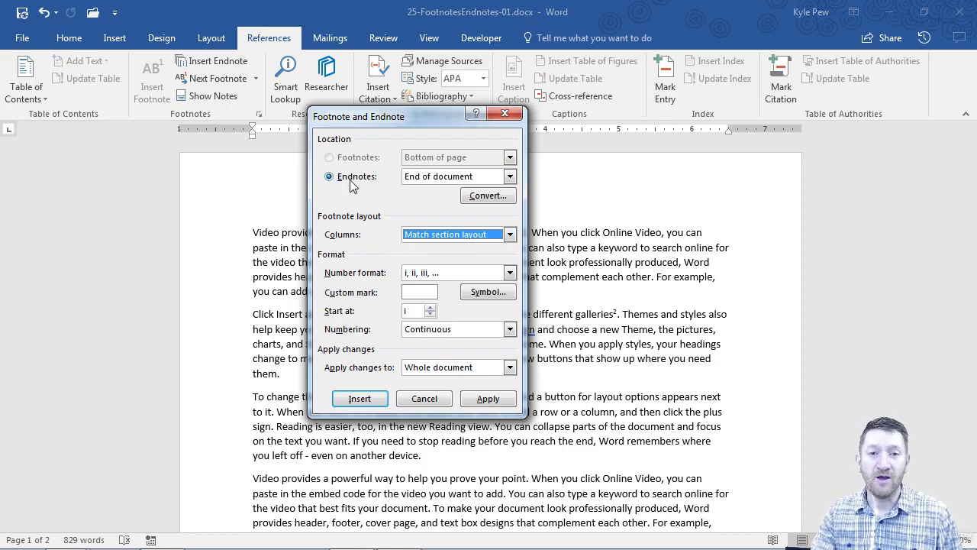
Step: Switch the endnote number format from i, ii, iii to a, b, c and apply it
{"action": "left_click", "coordinate": [503, 274]}
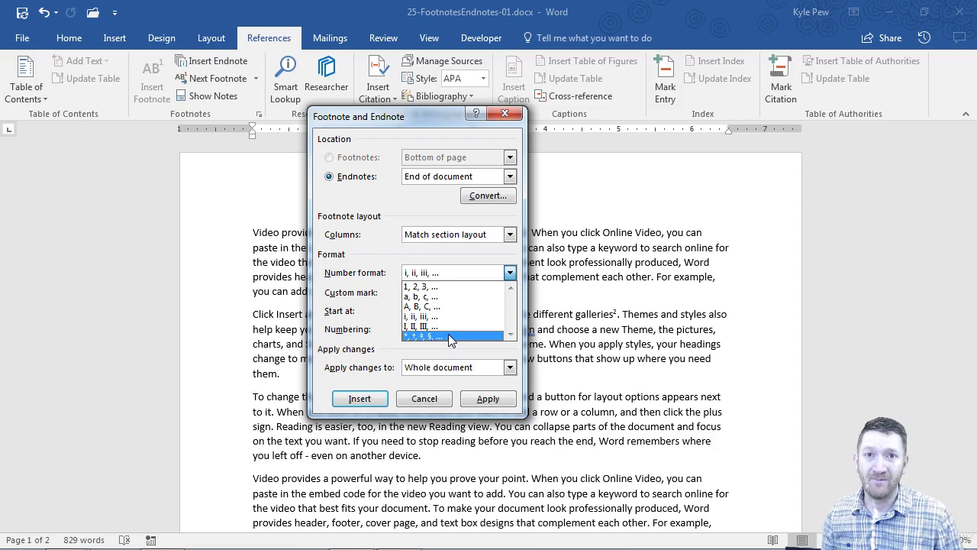
{"action": "left_click", "coordinate": [421, 296]}
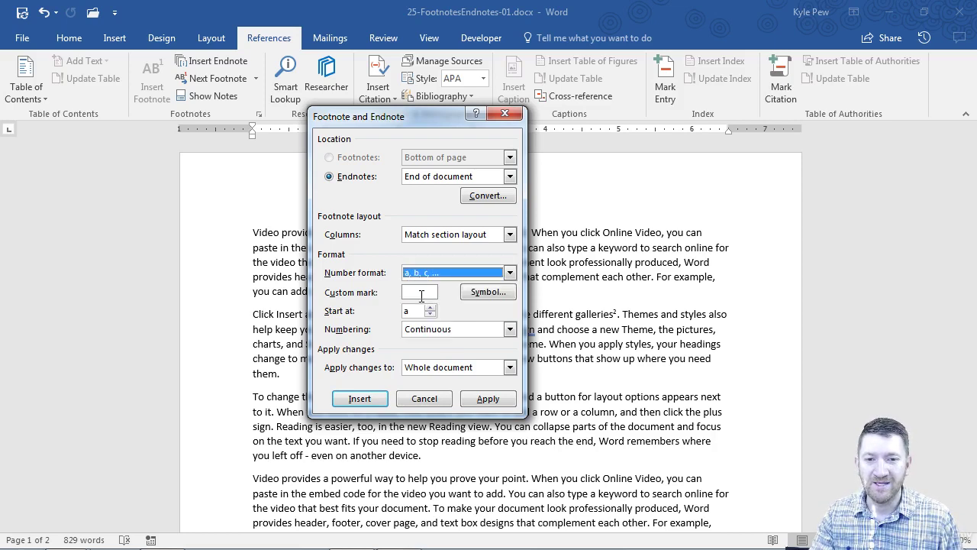
{"action": "left_click", "coordinate": [488, 397]}
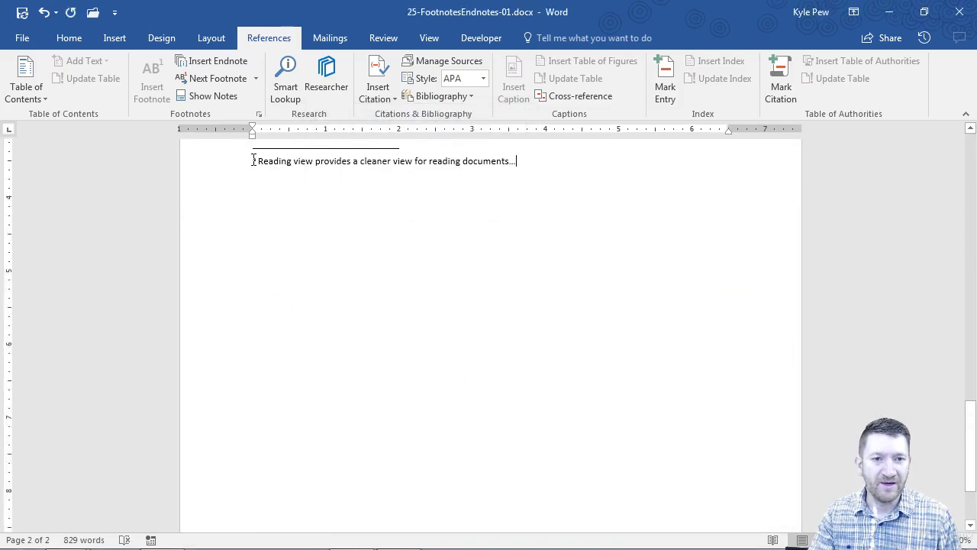
{"action": "scroll", "coordinate": [421, 293], "scroll_direction": "up", "scroll_amount": 2}
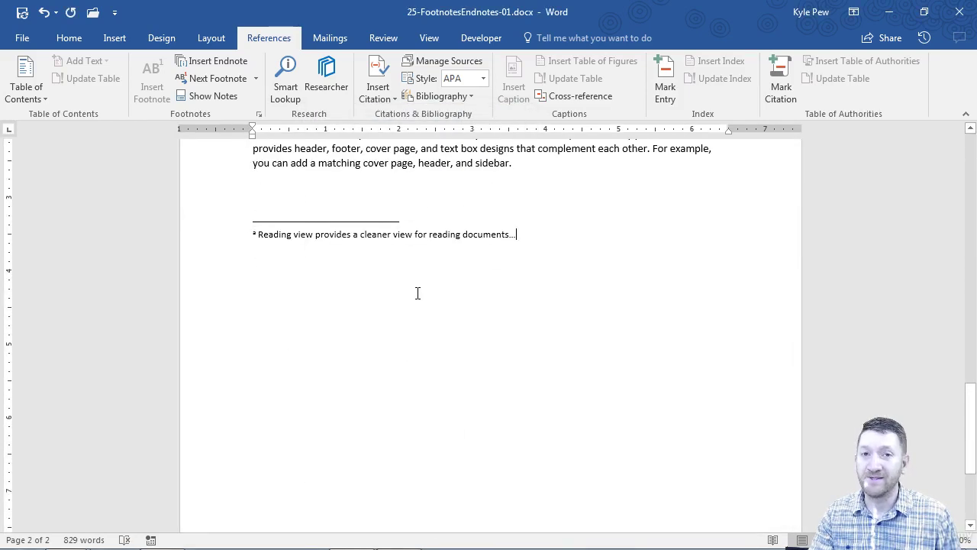
{"action": "scroll", "coordinate": [417, 294], "scroll_direction": "up", "scroll_amount": 1}
{"action": "scroll", "coordinate": [417, 293], "scroll_direction": "up", "scroll_amount": 7}
{"action": "scroll", "coordinate": [418, 293], "scroll_direction": "up", "scroll_amount": 7}
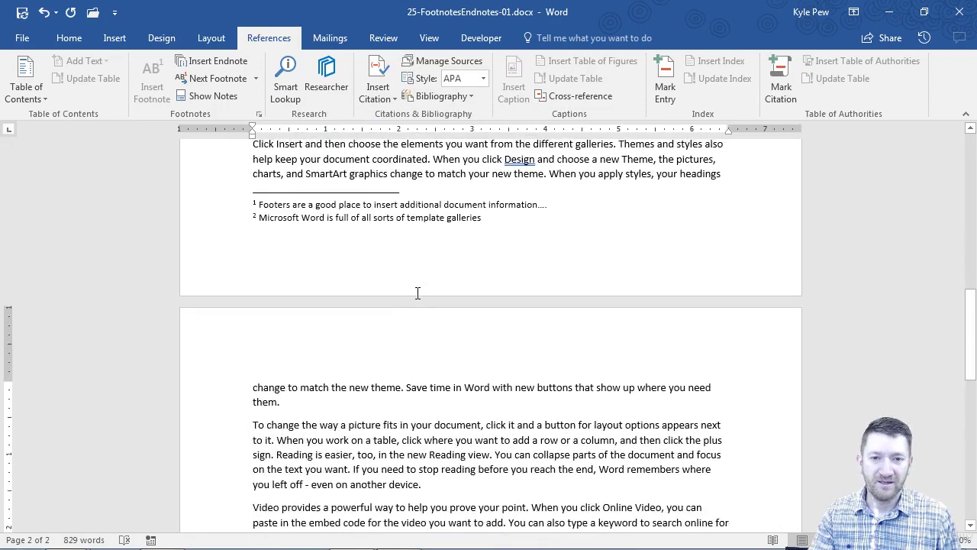
{"action": "scroll", "coordinate": [418, 293], "scroll_direction": "up", "scroll_amount": 3}
{"action": "scroll", "coordinate": [418, 293], "scroll_direction": "up", "scroll_amount": 1}
{"action": "scroll", "coordinate": [418, 293], "scroll_direction": "up", "scroll_amount": 2}
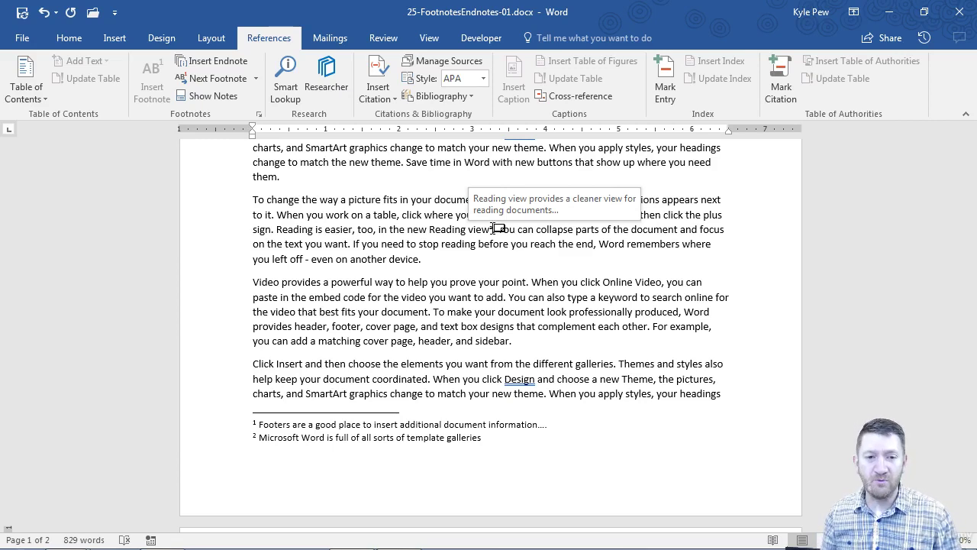
Step: From inside the first footnote, bring up the Footnote and Endnote dialog for footnotes
{"action": "left_click", "coordinate": [280, 423]}
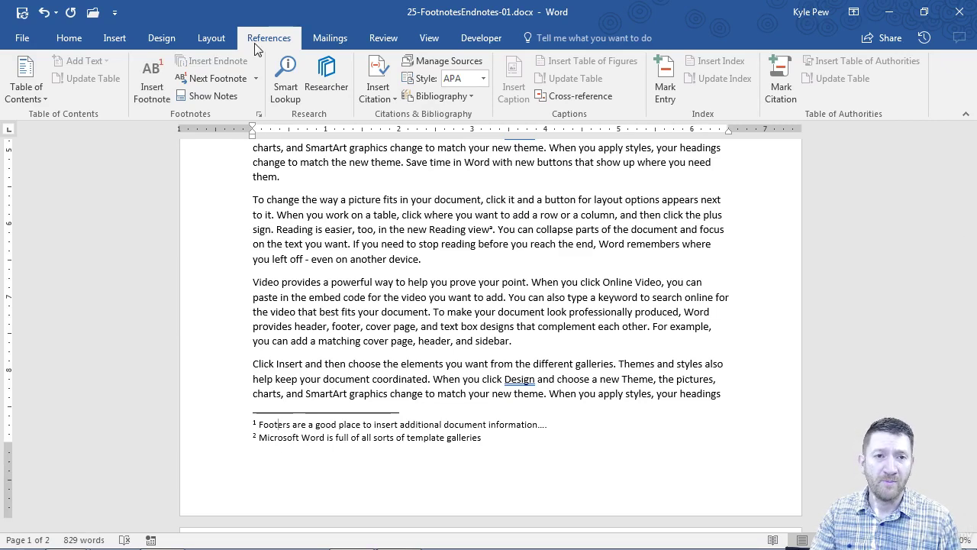
{"action": "left_click", "coordinate": [259, 116]}
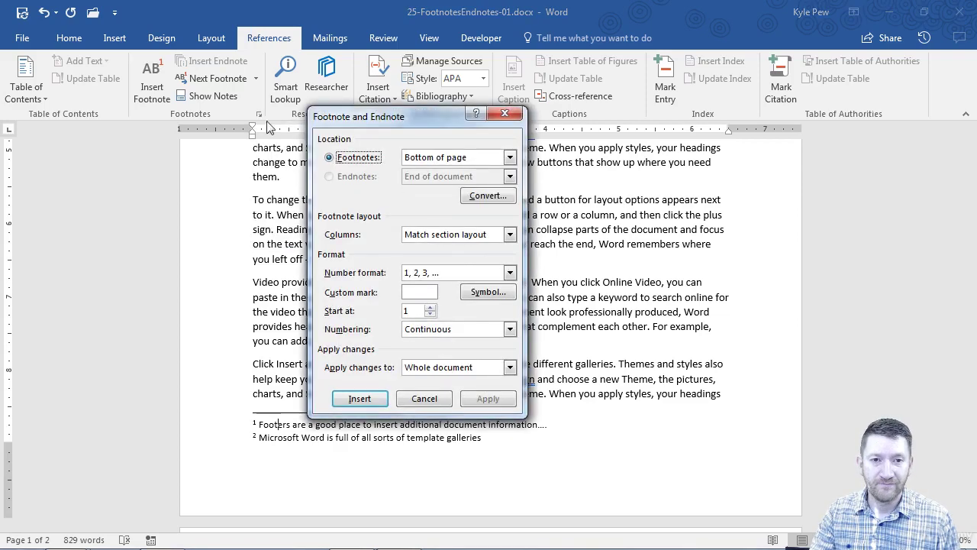